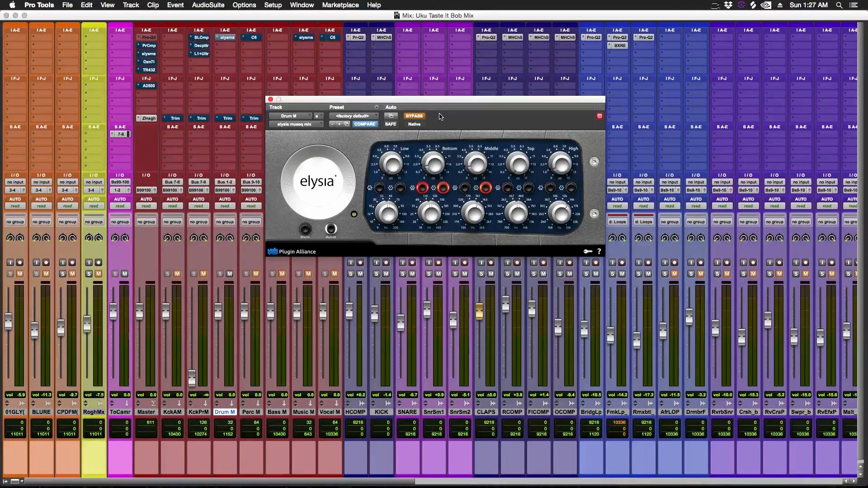
Compare the elysia museq EQ on Drum M bypassed and active during playback, leave it active, and save the session.
key(space)
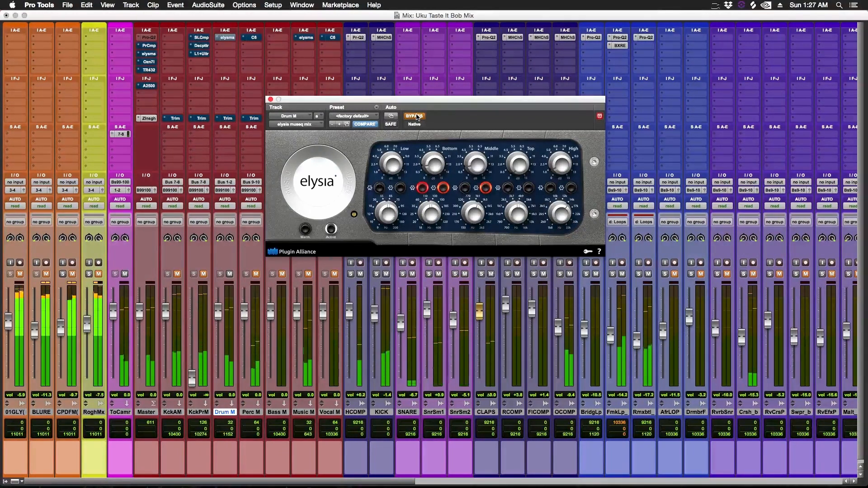
click(415, 116)
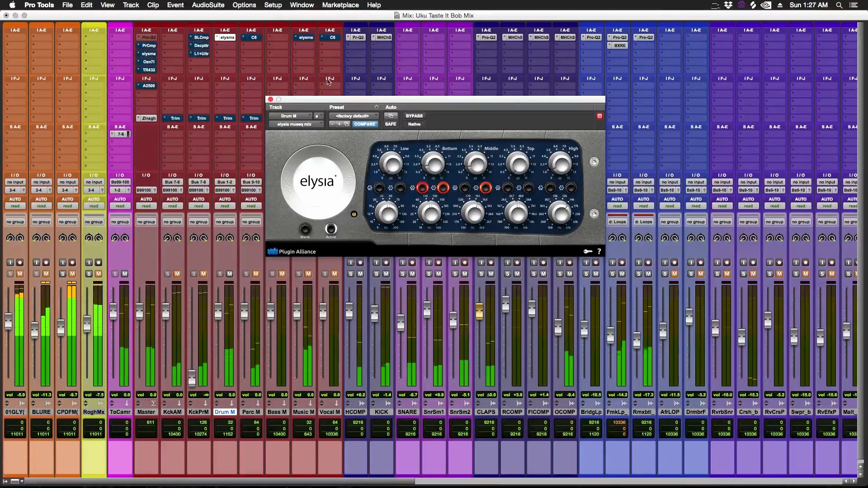
click(230, 38)
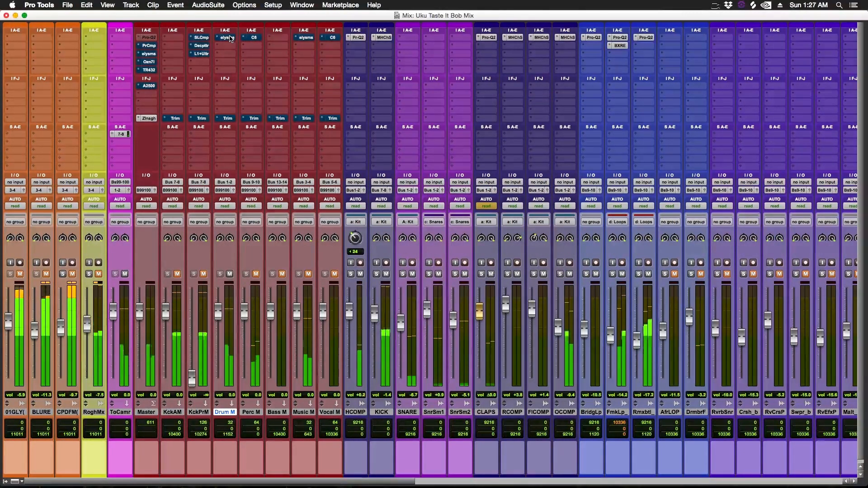
super+click(229, 39)
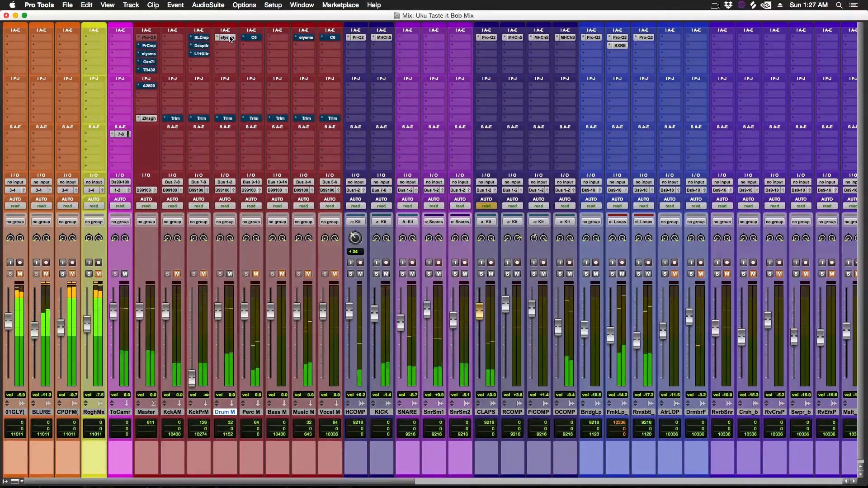
key(super+s)
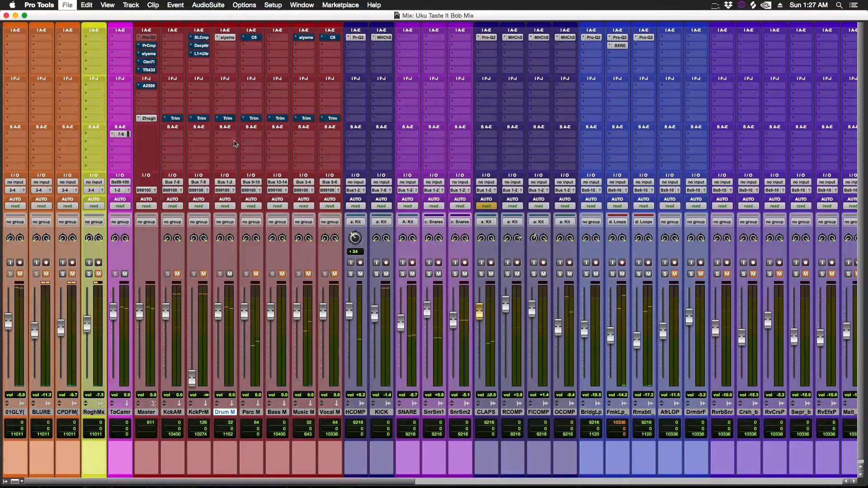
Toggle the mute on the KckAM track, audition the mix, and mute the Drum M track.
click(177, 274)
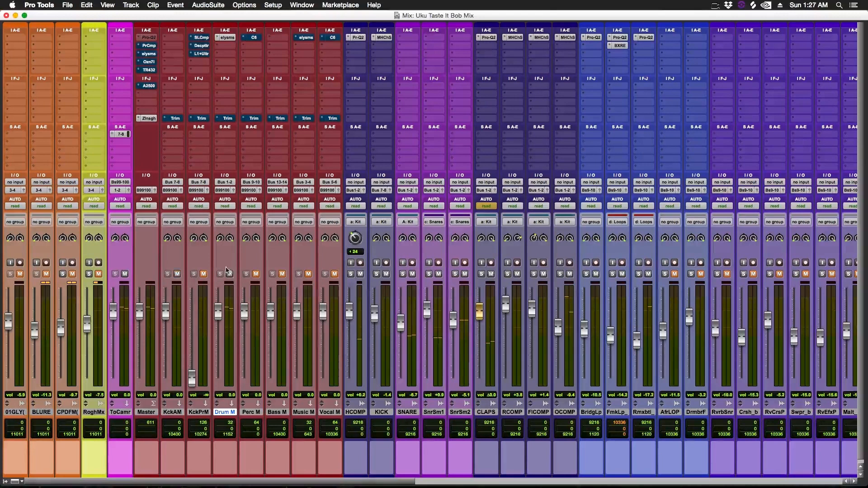
key(space)
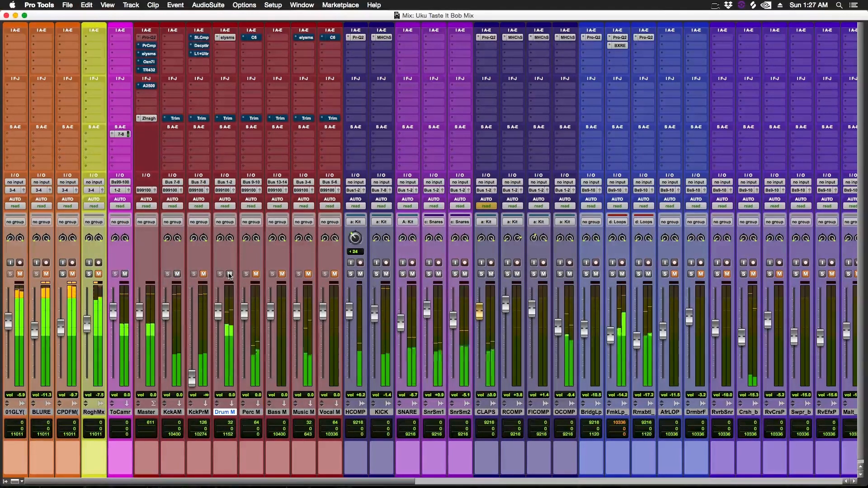
click(229, 275)
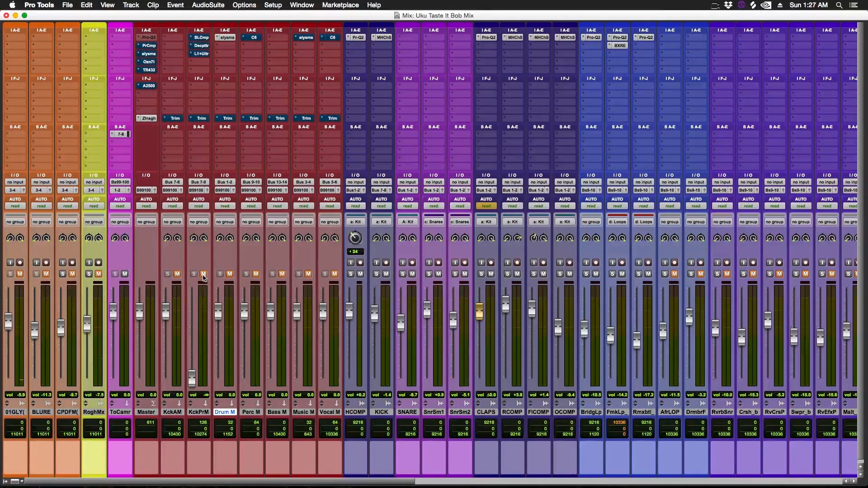
Raise the KckPrM fader to 0.0 dB and lay out its SSLComp, Decapitator and L1+ Ultramaximizer plug-in windows so all three are visible.
drag(191, 379, 193, 367)
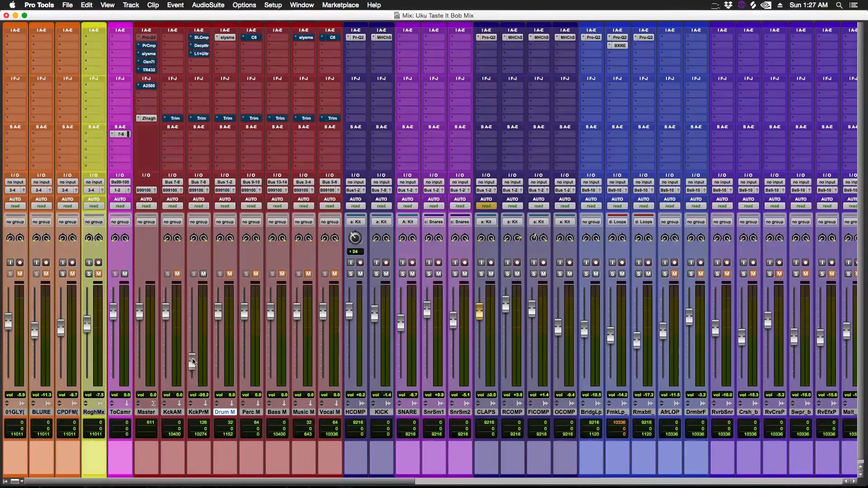
drag(196, 330, 197, 322)
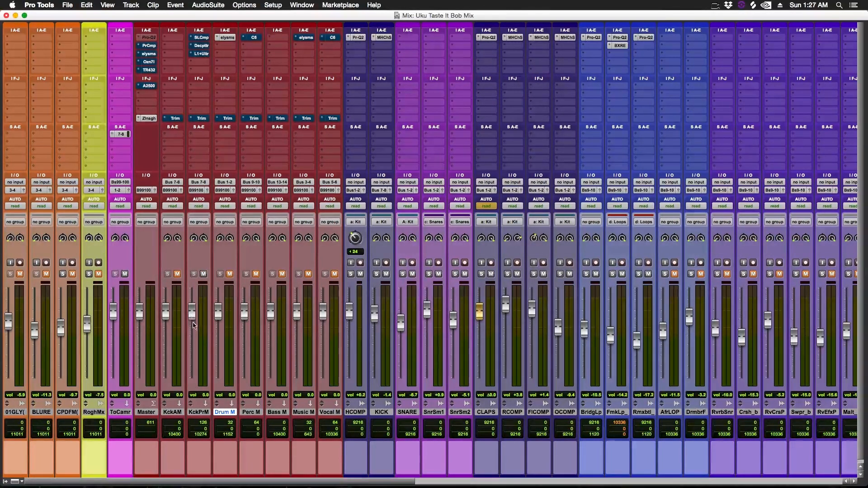
click(202, 38)
click(202, 46)
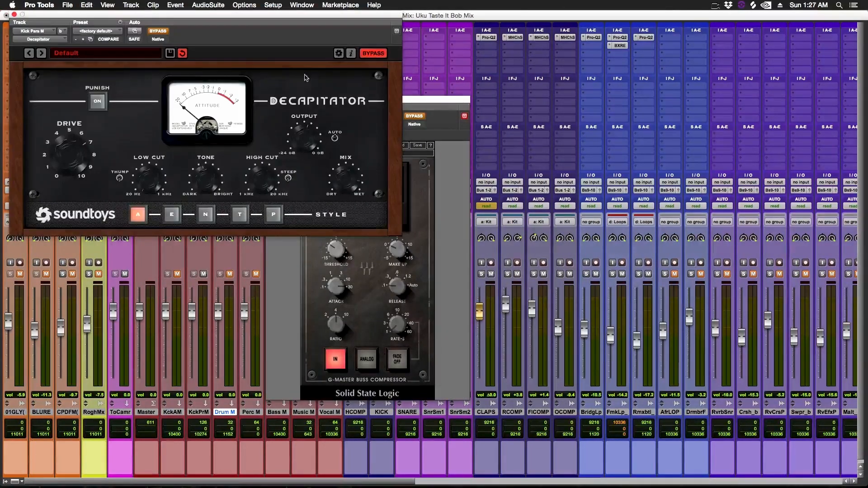
drag(309, 23, 867, 41)
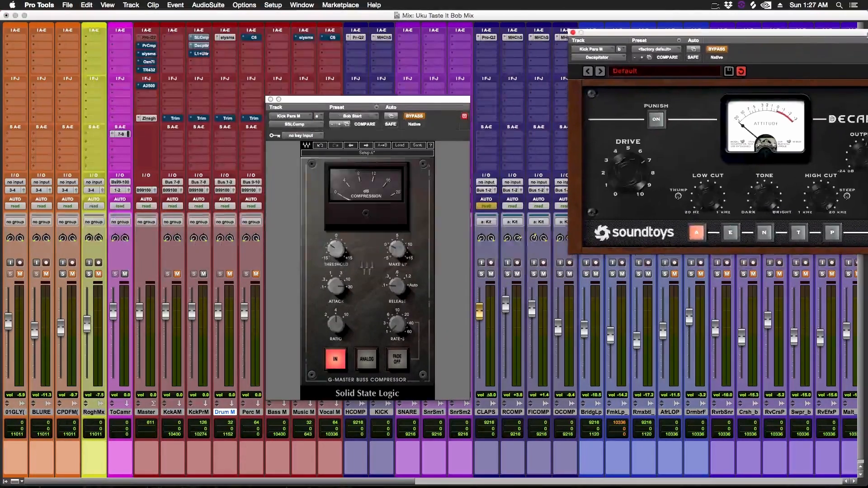
drag(451, 100, 548, 27)
click(199, 54)
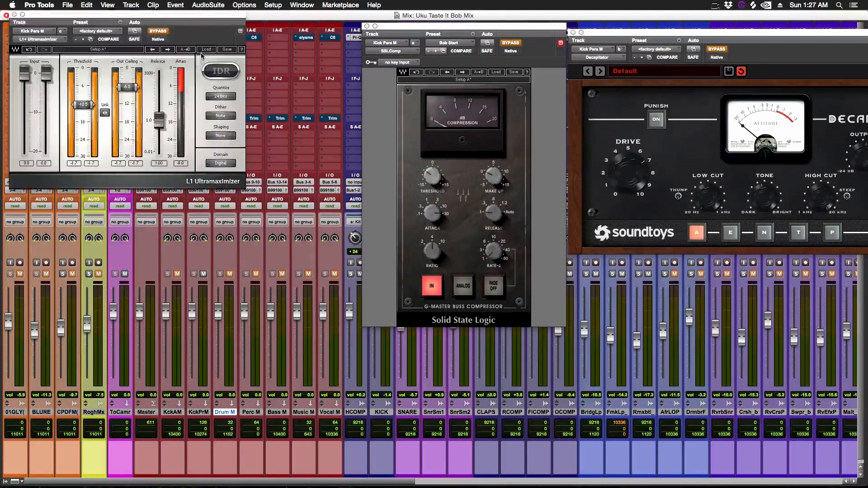
drag(222, 16, 785, 269)
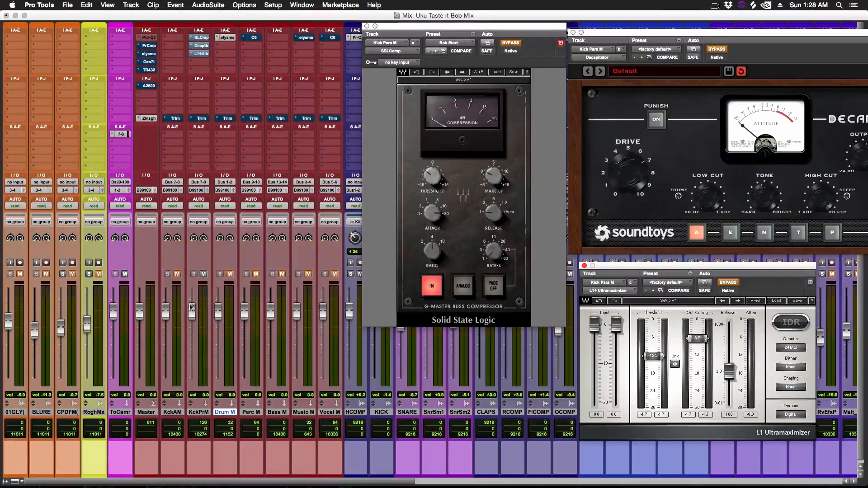
Activate the SSLComp on the parallel kick track and compare it with its bypassed sound during playback.
click(513, 45)
key(space)
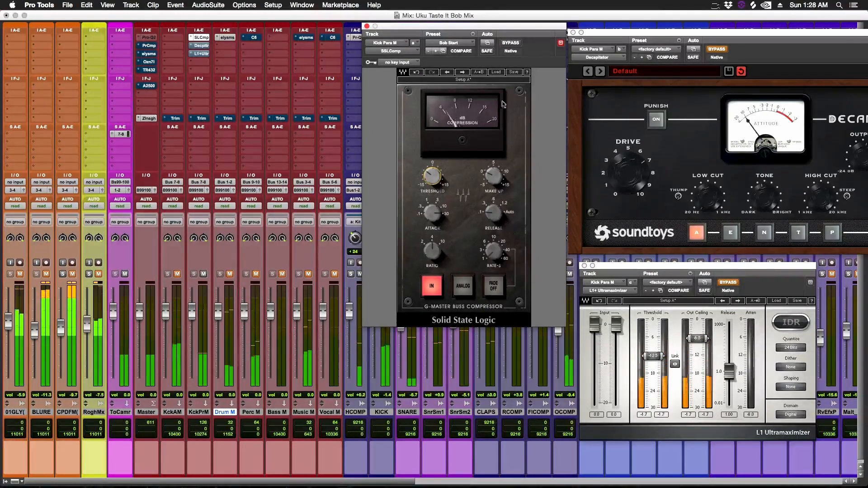
click(512, 44)
click(511, 43)
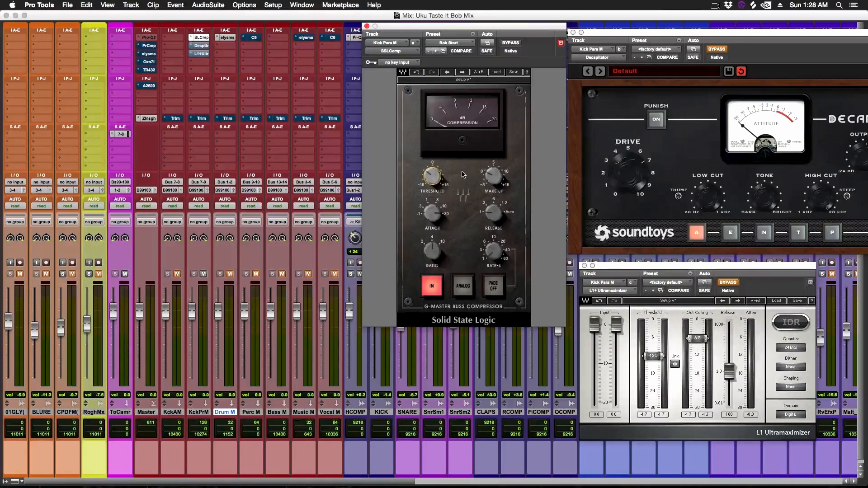
Activate the Decapitator on the parallel kick track and audition its Drive and Mix controls during playback.
super+click(203, 47)
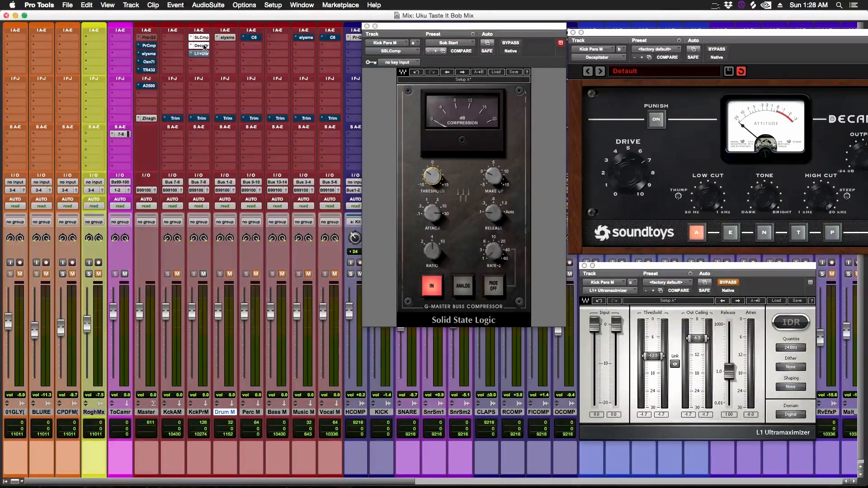
drag(719, 35, 378, 29)
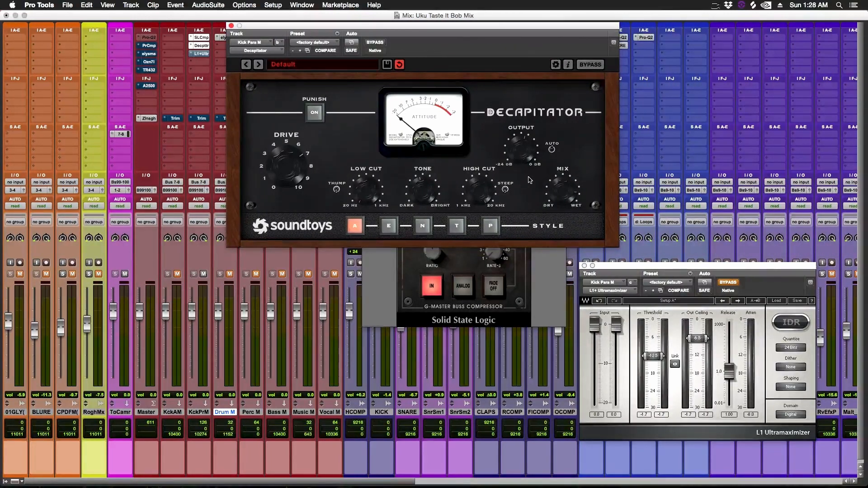
key(space)
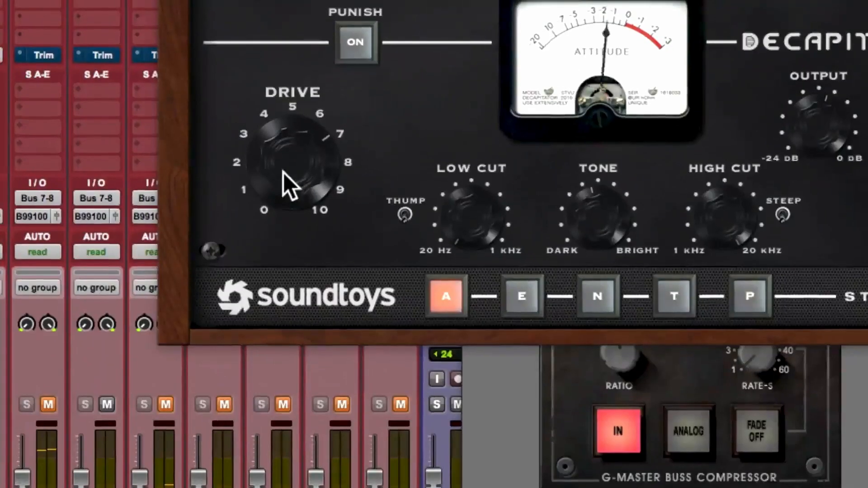
drag(283, 173, 279, 165)
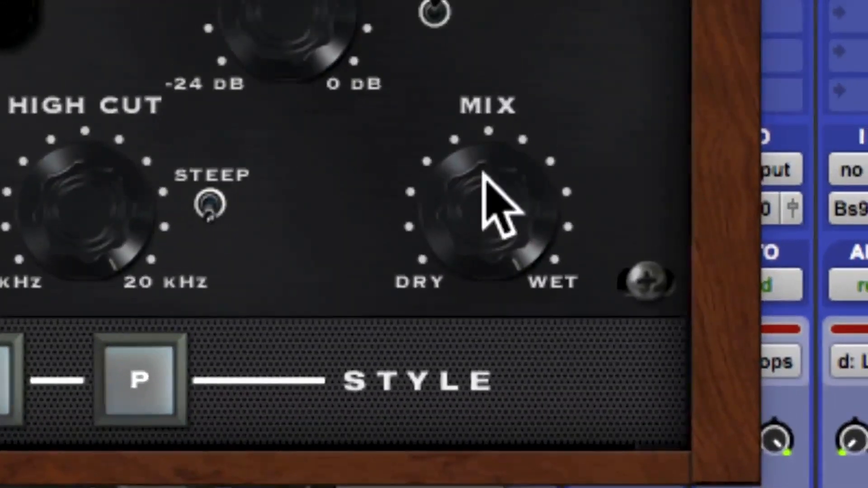
mouse_move(482, 171)
mouse_down()
mouse_move(448, 246)
mouse_move(489, 161)
mouse_up()
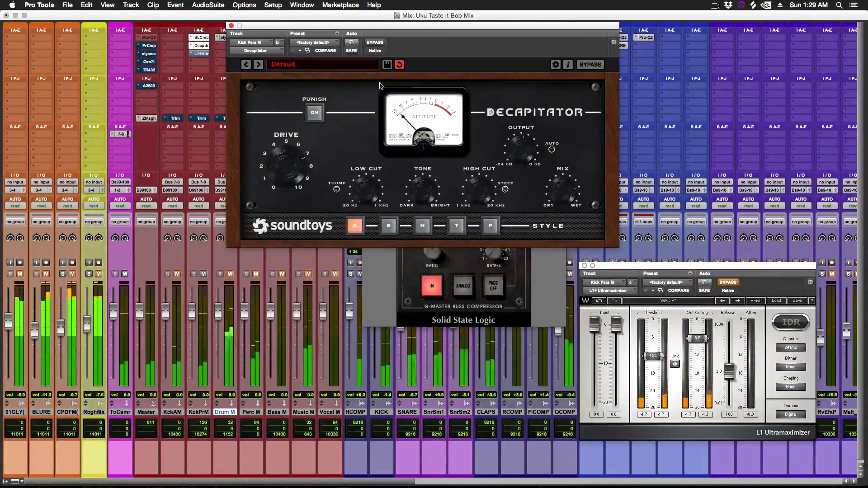
Bring the L1+ Ultramaximizer in front of the Decapitator, take it out of bypass, and audition the limited parallel kick.
drag(393, 26, 489, 30)
click(200, 54)
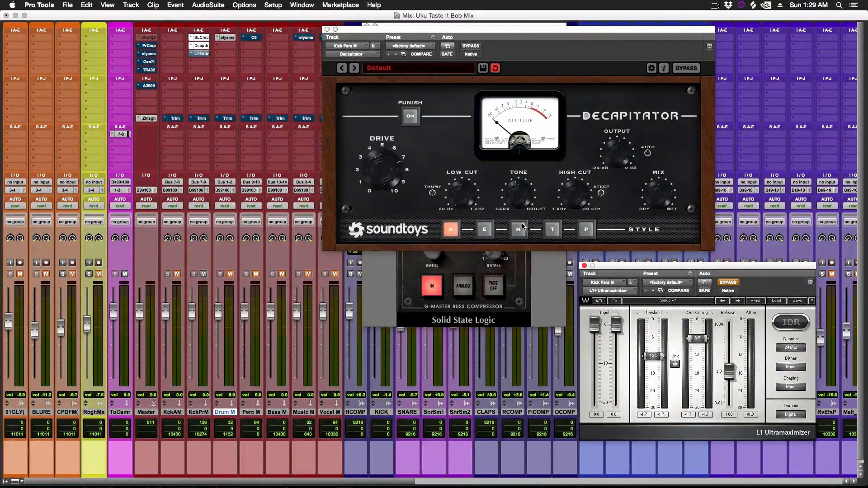
drag(722, 270, 571, 127)
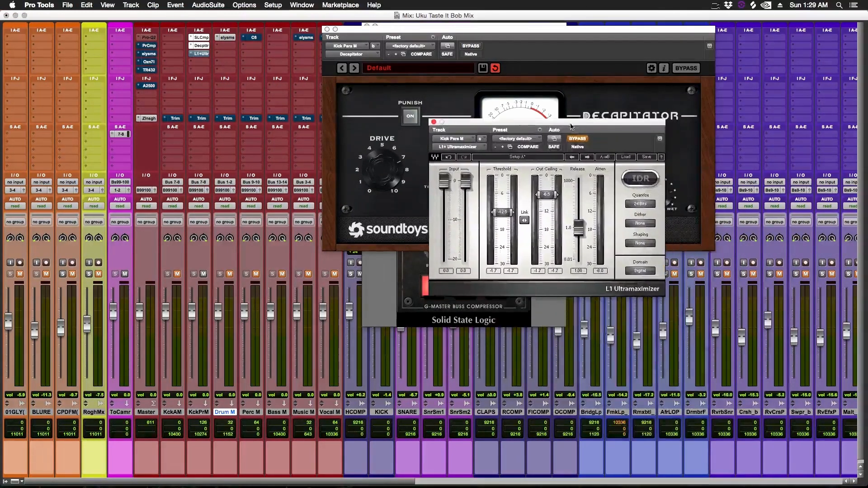
click(578, 139)
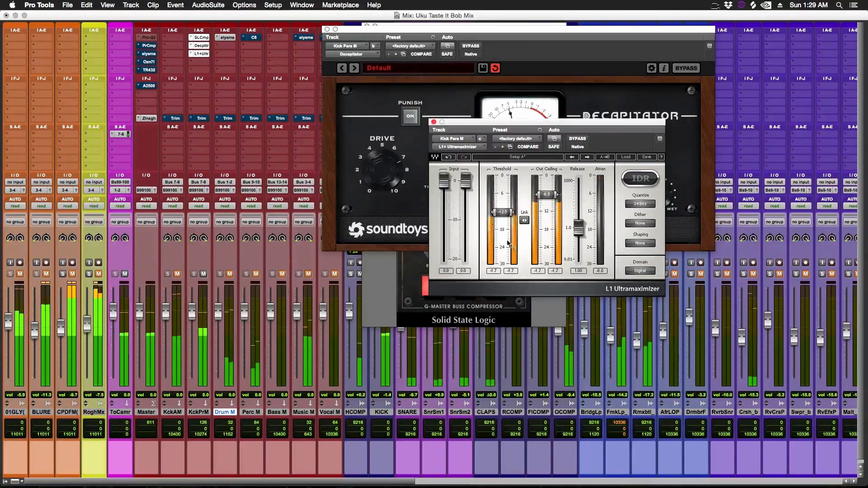
key(space)
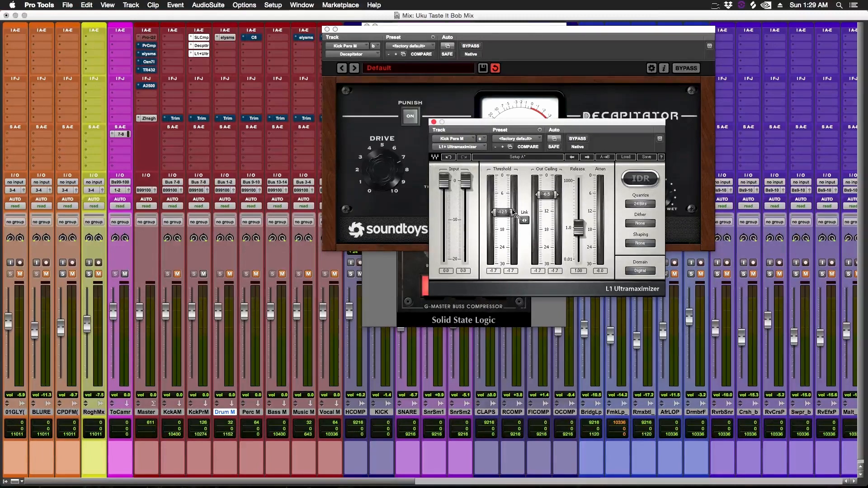
key(space)
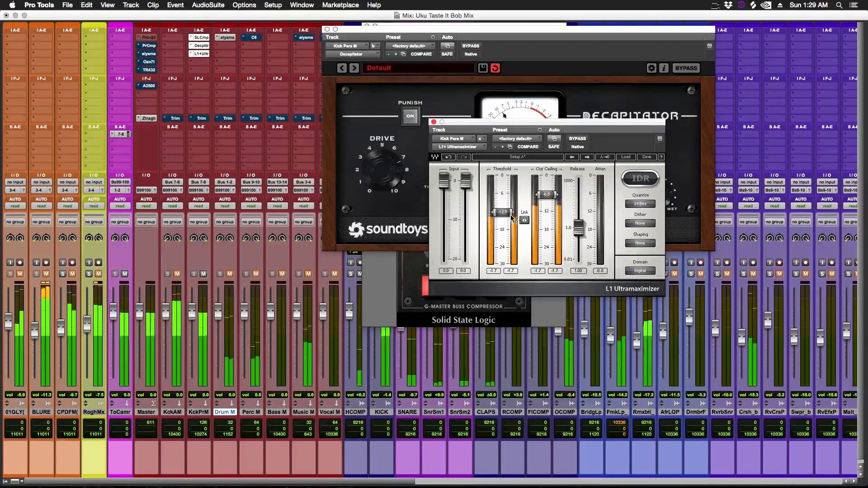
key(space)
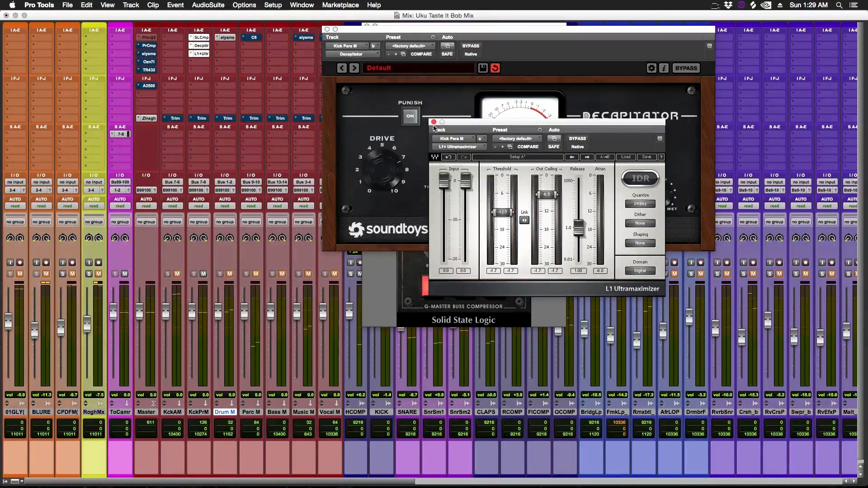
Close the L1+ Ultramaximizer, Decapitator and SSLComp plug-in windows.
click(434, 122)
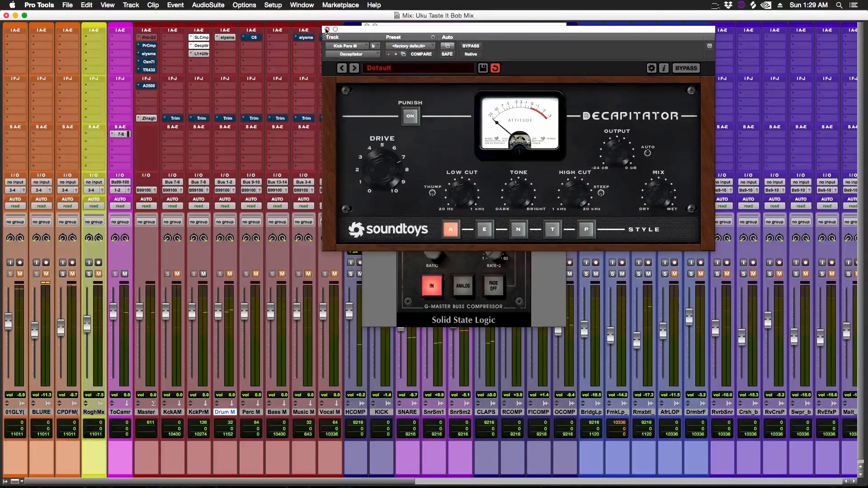
click(327, 30)
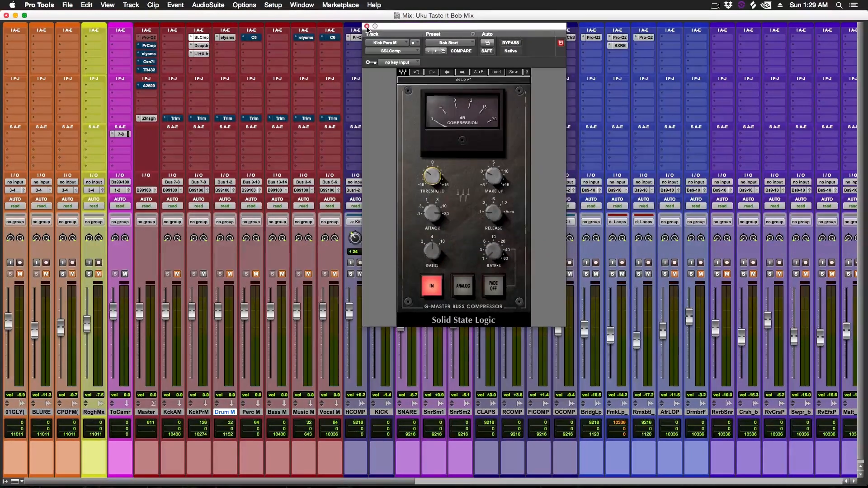
click(367, 26)
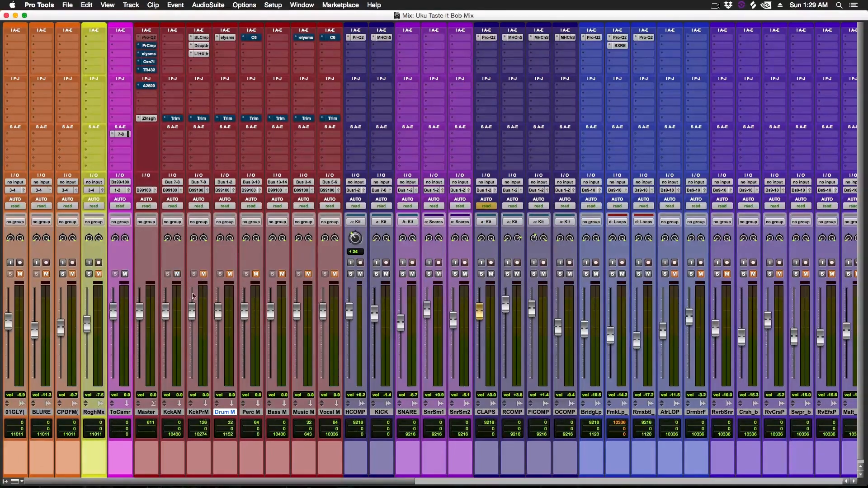
Play back the kick masters and toggle the KckPrM and KckAM mutes to compare them.
key(space)
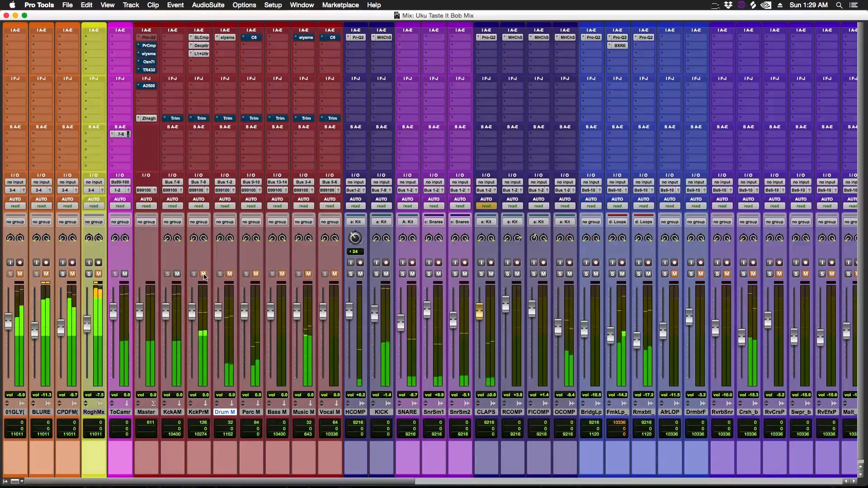
click(203, 275)
click(176, 274)
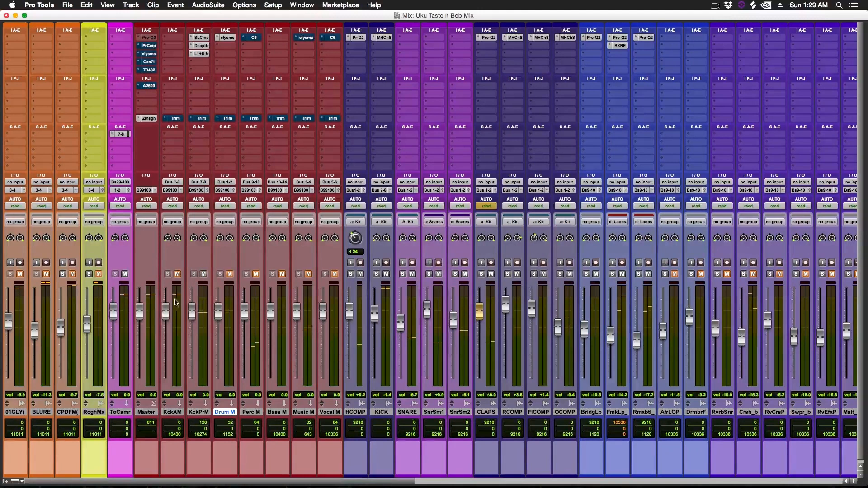
Blend the two kick masters during playback, setting the KckAM fader to -2.5 dB and the KckPrM fader to -8.9 dB.
drag(165, 317, 192, 347)
key(space)
click(177, 274)
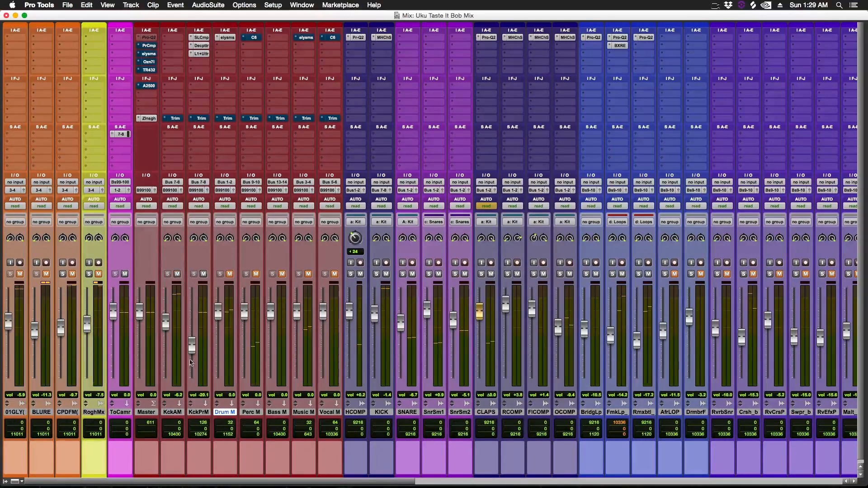
key(space)
drag(192, 347, 192, 325)
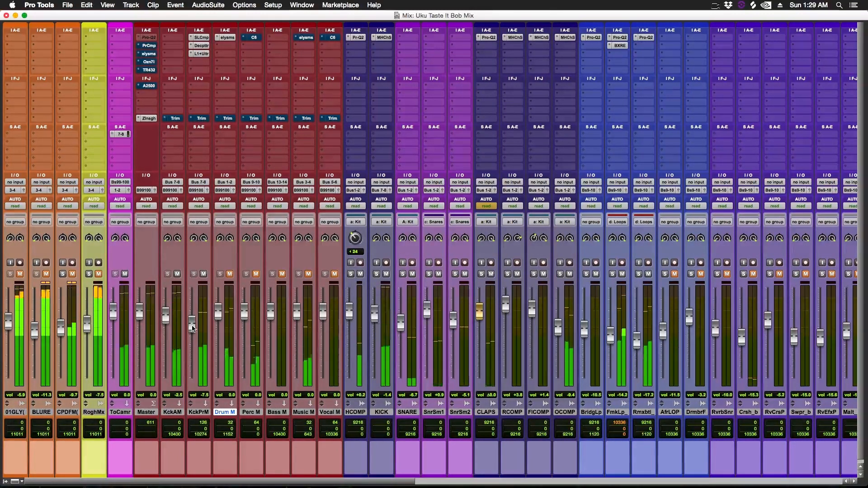
drag(192, 326, 192, 329)
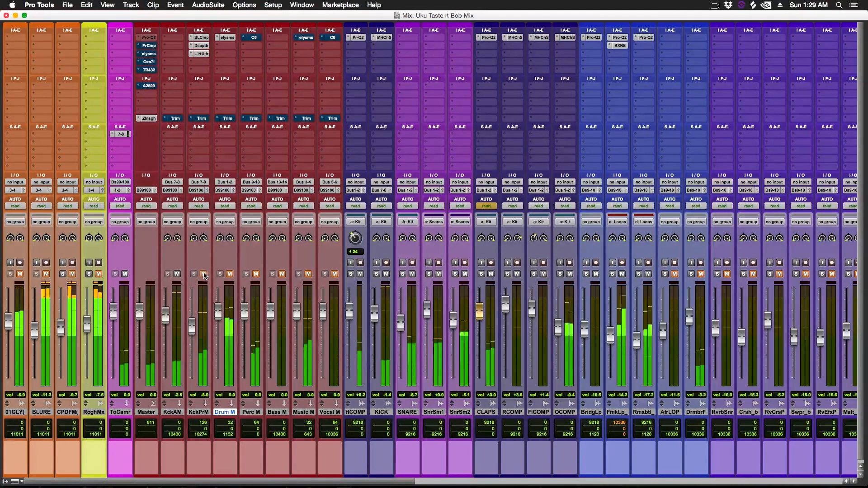
Set the KckPrM fader to -8.7 dB and group the KckAM and KckPrM tracks as a Mix/Edit group named Kick Masters.
drag(192, 326, 192, 328)
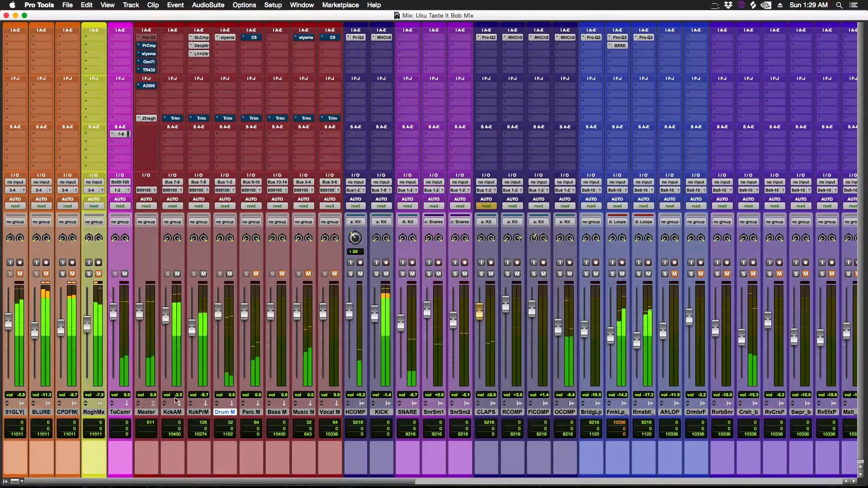
click(173, 411)
shift+click(196, 412)
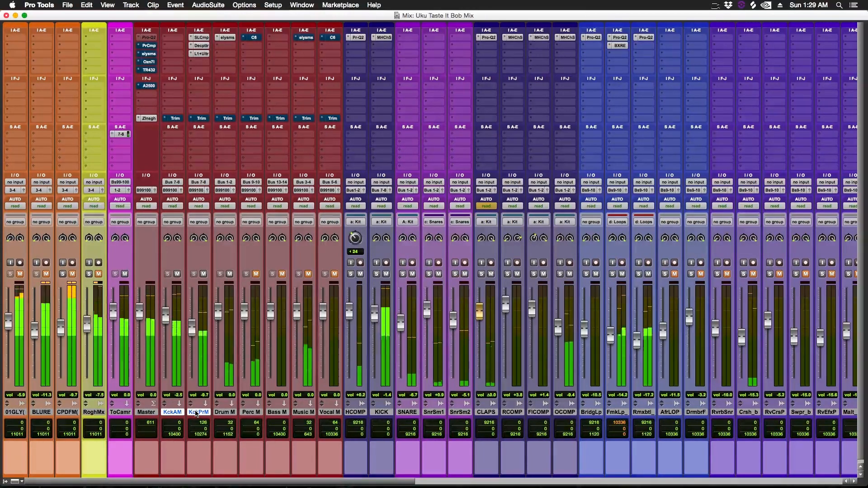
key(super+g)
text(Kick)
text(ers)
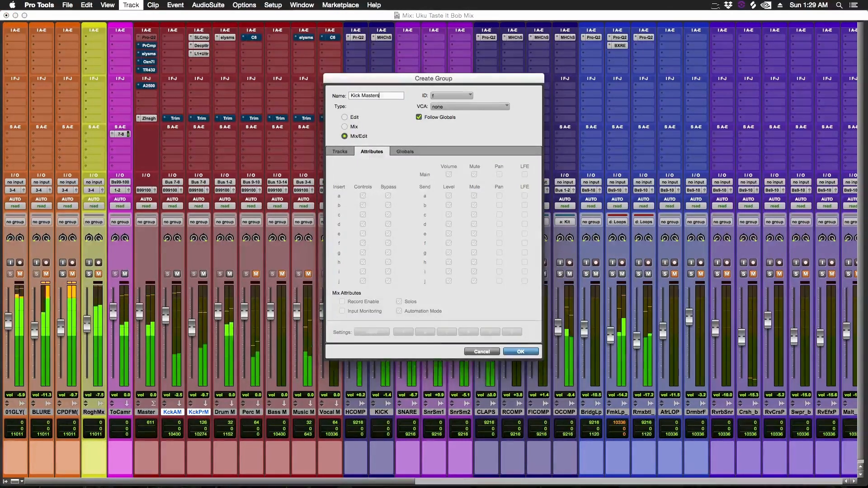
key(Return)
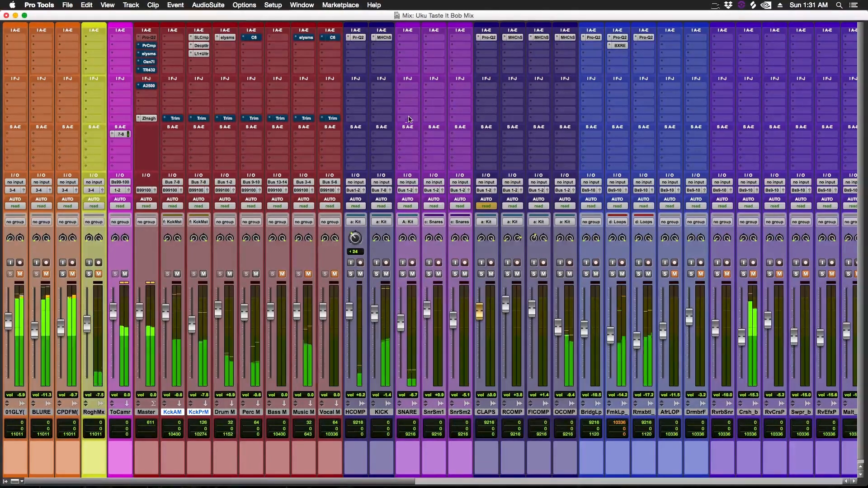
click(711, 3)
click(712, 2)
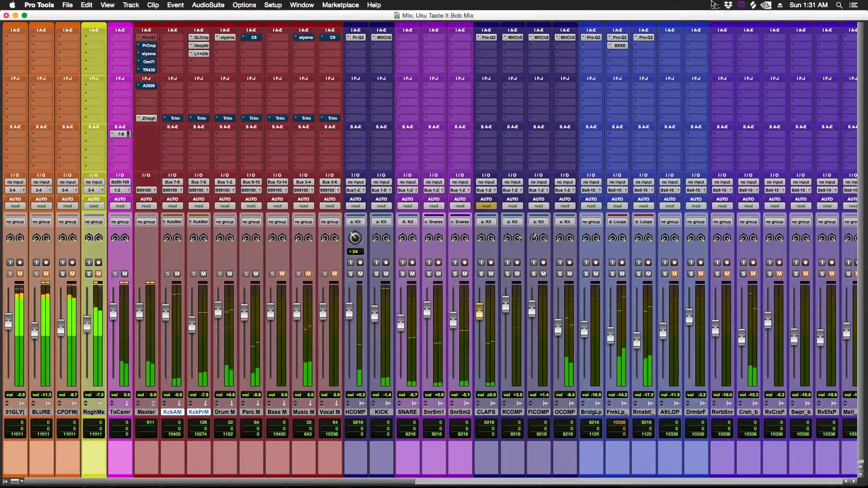
Audition the KckPrM and Perc M masters with their mutes during playback and set the Perc M fader to -2.0 dB.
click(203, 274)
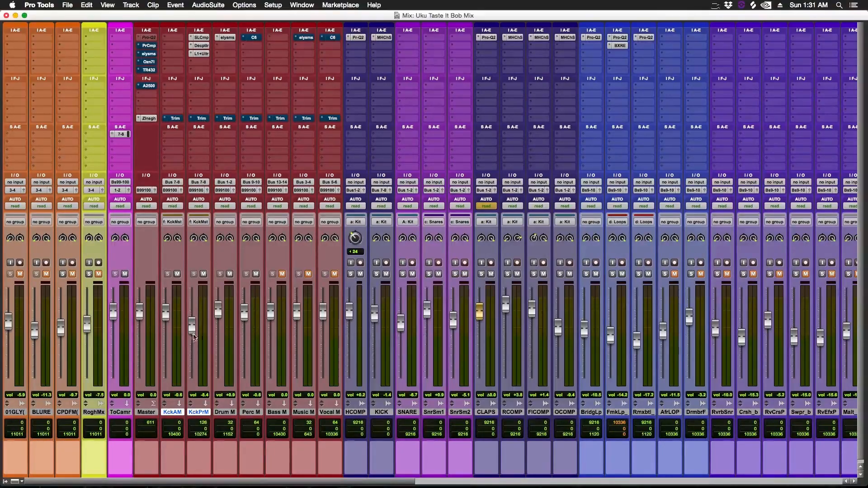
key(space)
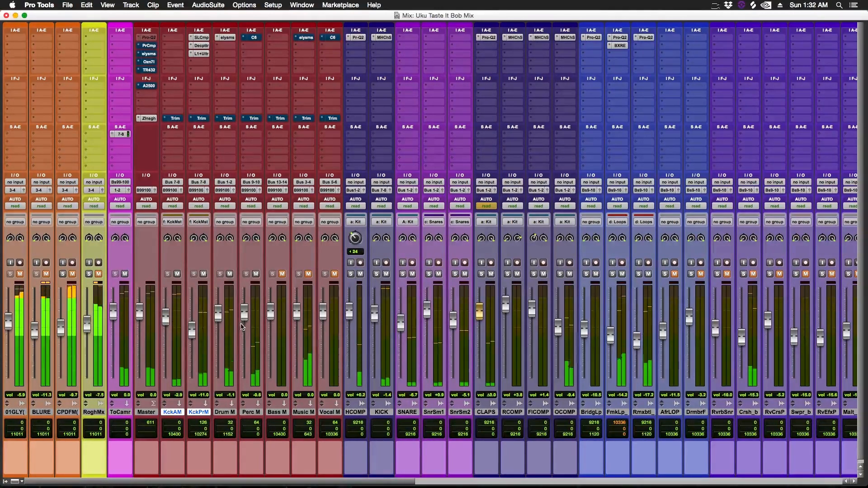
click(256, 274)
click(257, 275)
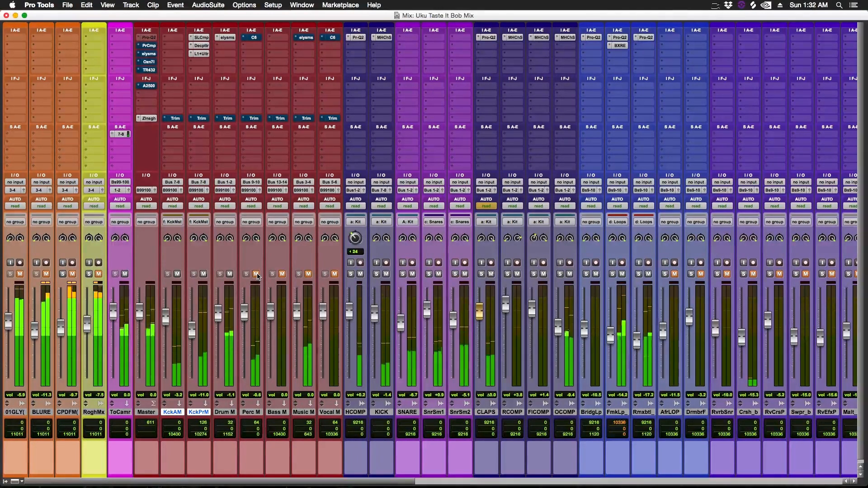
drag(244, 309, 243, 309)
Solo and select the funk loop track, open its FabFilter Pro-Q 2, and move the plug-in window clear of the track's channel strip.
click(612, 274)
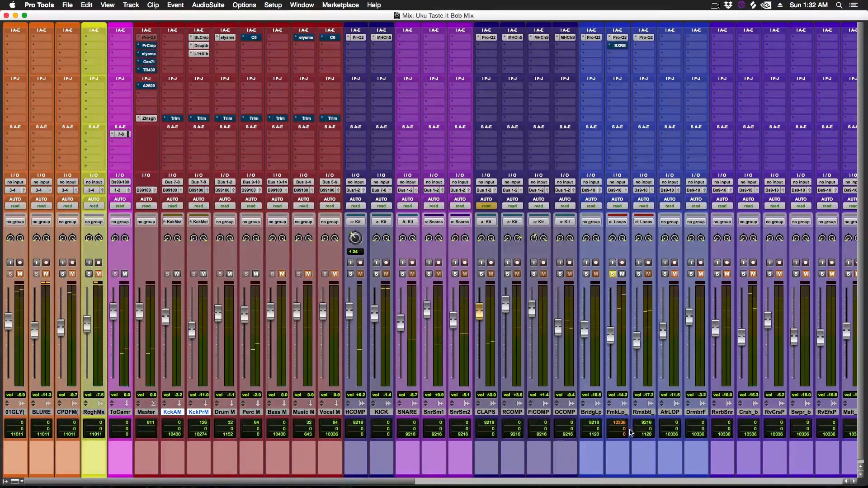
click(618, 413)
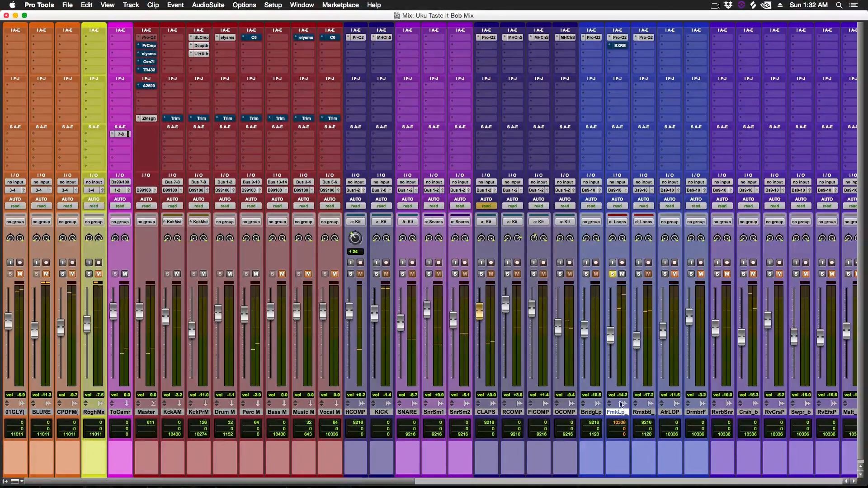
click(620, 37)
drag(577, 85, 394, 44)
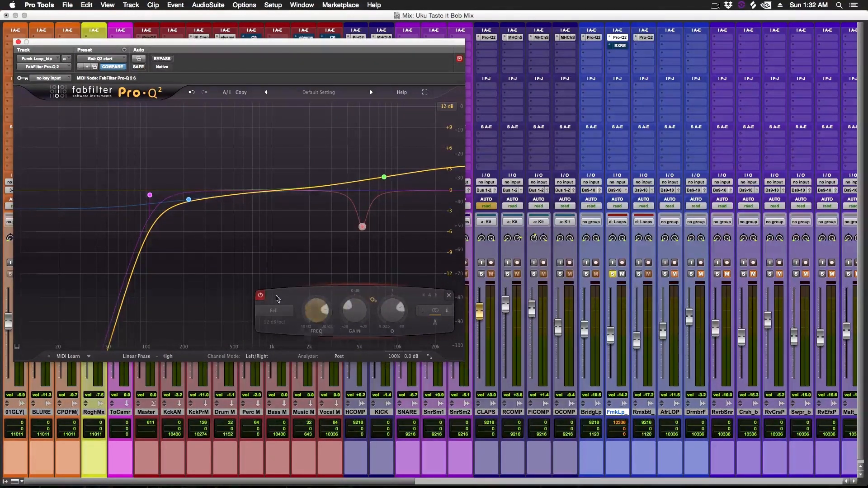
Play the soloed funk loop, enable the Pro-Q 2 bell cut at about 5.2 kHz, and audition that band on its own.
key(space)
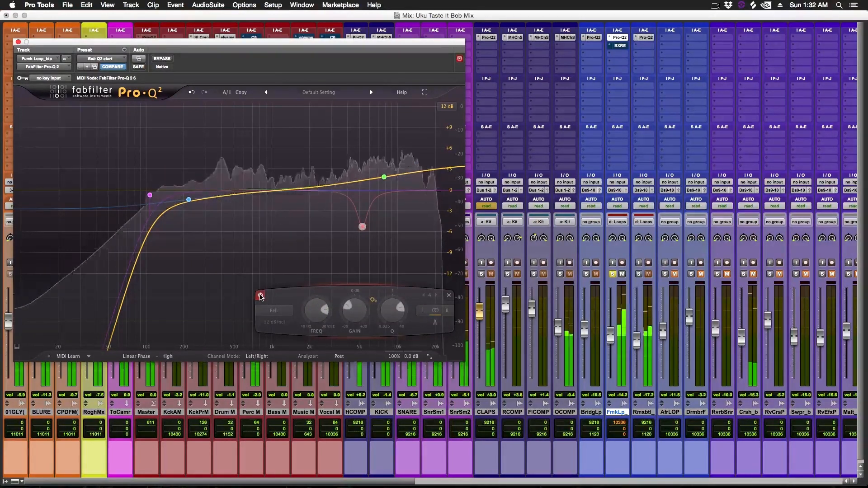
click(261, 296)
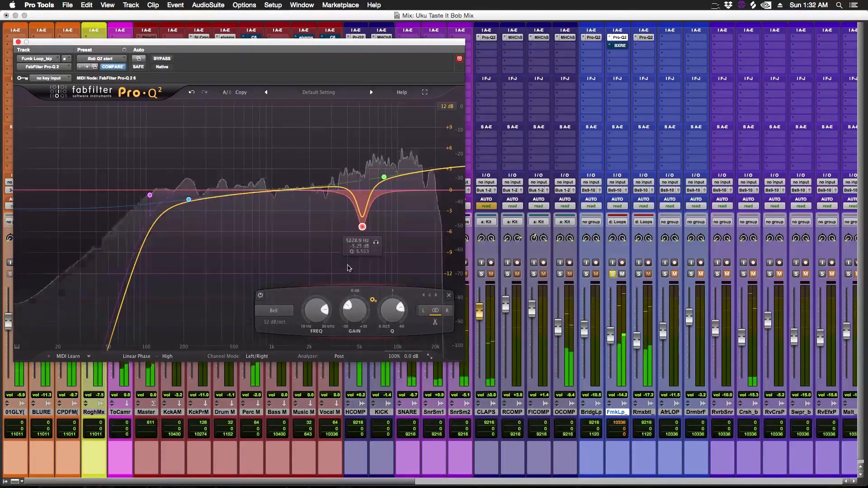
click(376, 243)
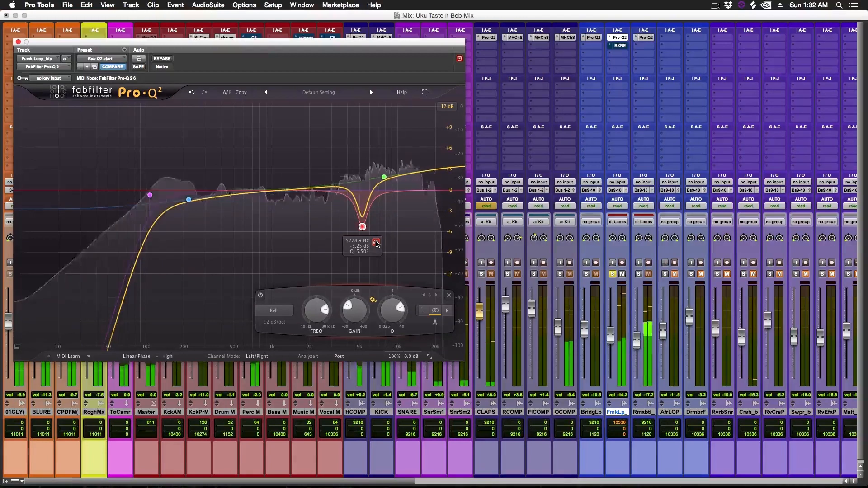
key(space)
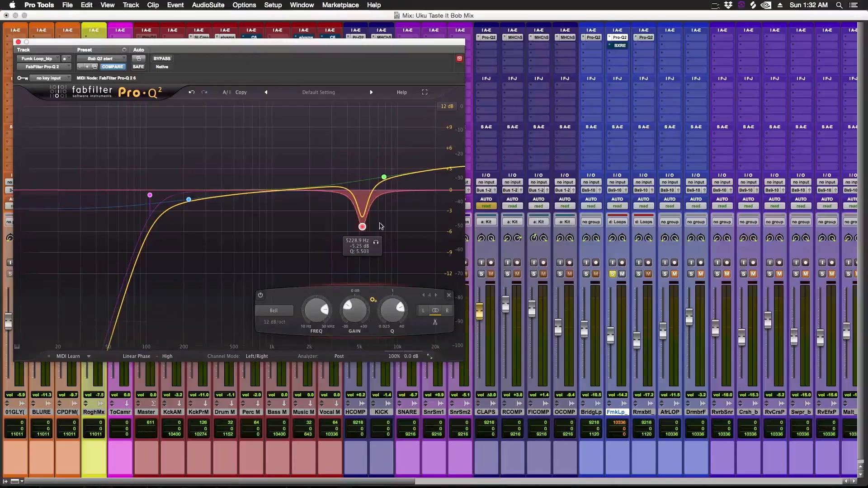
Open bx_refinement on the funk loop and toggle its bypass during playback to compare the sound, leaving the plug-in active.
click(622, 47)
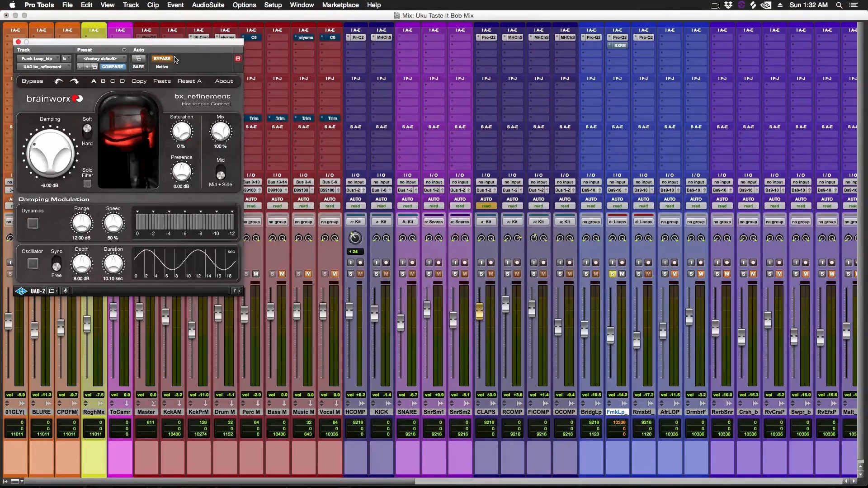
drag(210, 44, 453, 91)
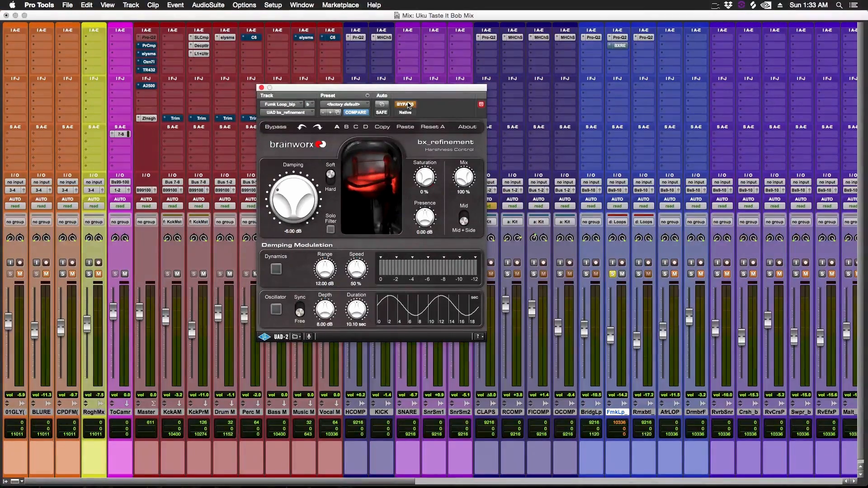
key(space)
click(409, 106)
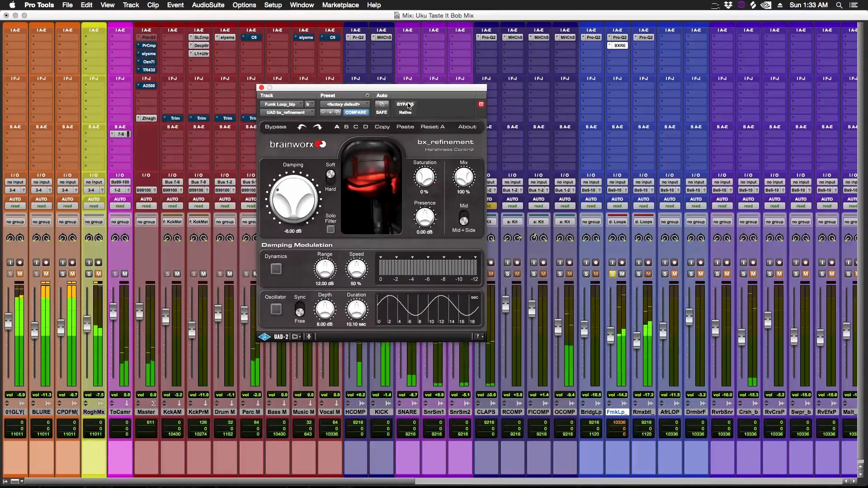
click(408, 105)
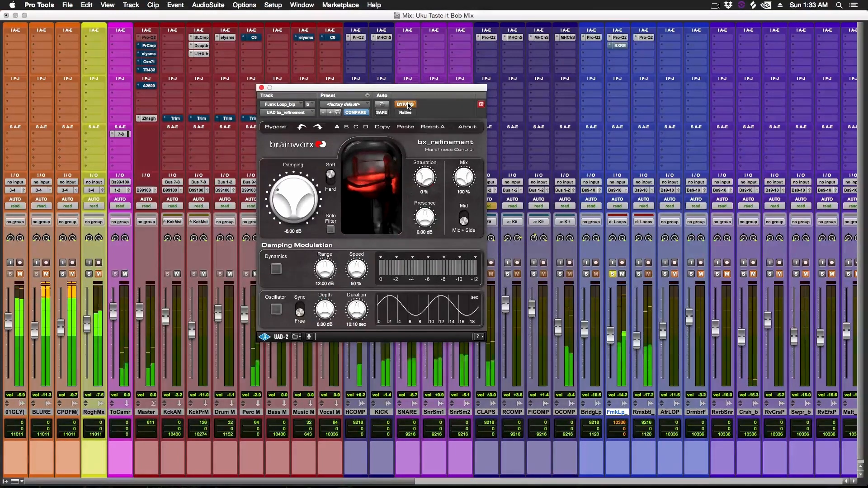
click(408, 105)
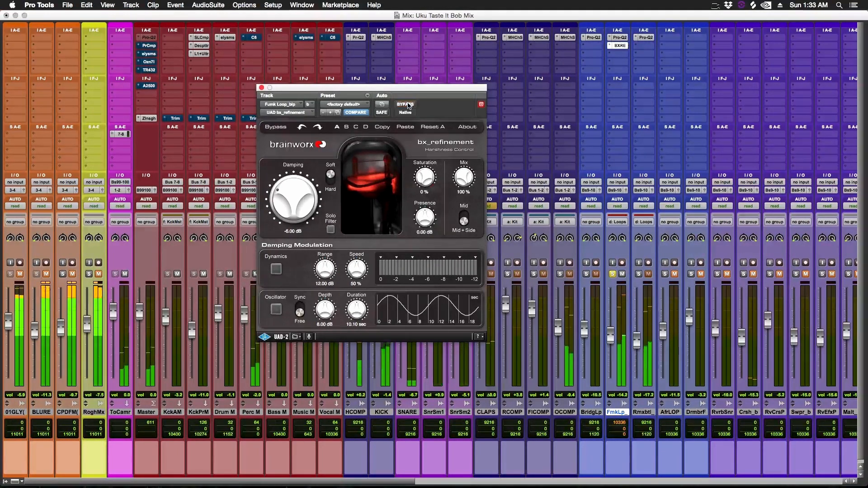